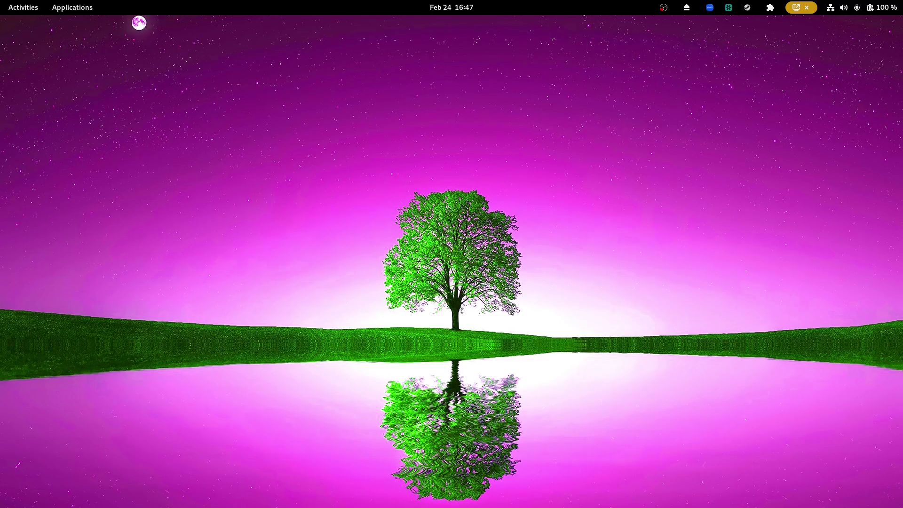
# Search the Software store for 'dos' and open the DOSBox Staging details page
pyautogui.press('super')
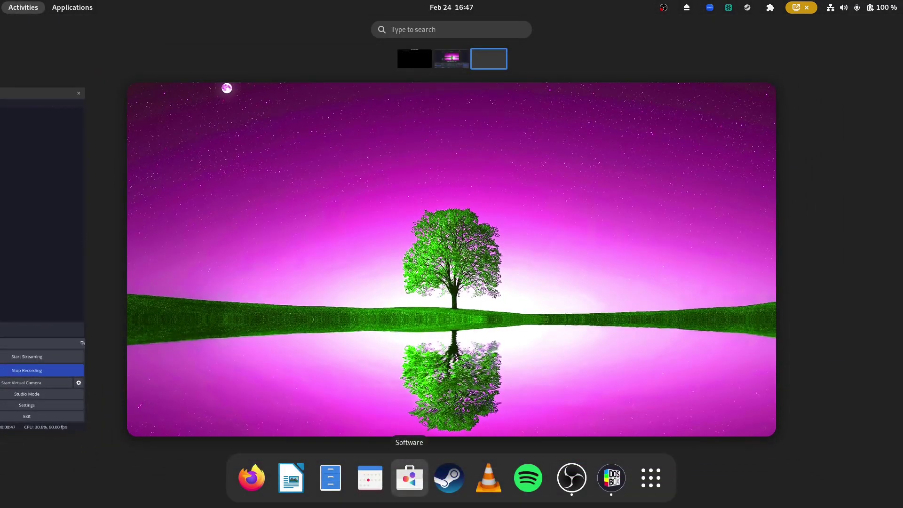
pyautogui.click(409, 477)
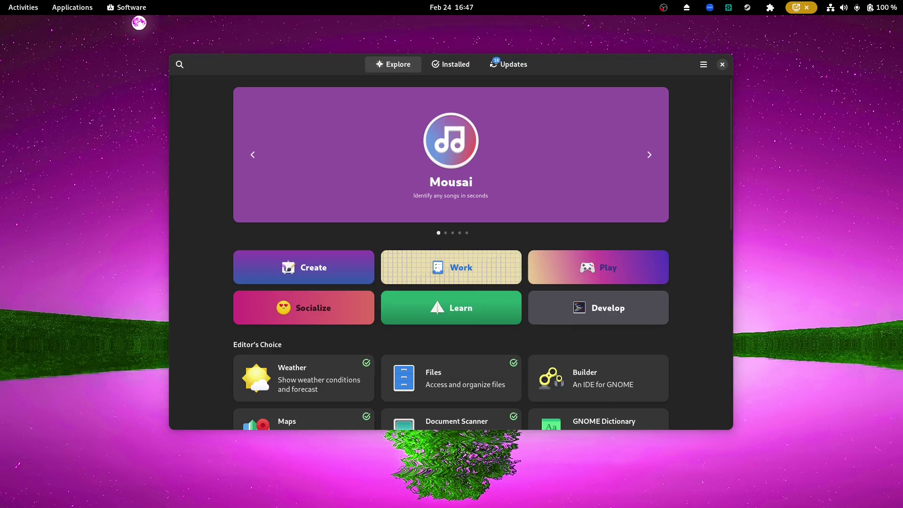
pyautogui.hotkey('ctrl', 'f')
pyautogui.write('dos')
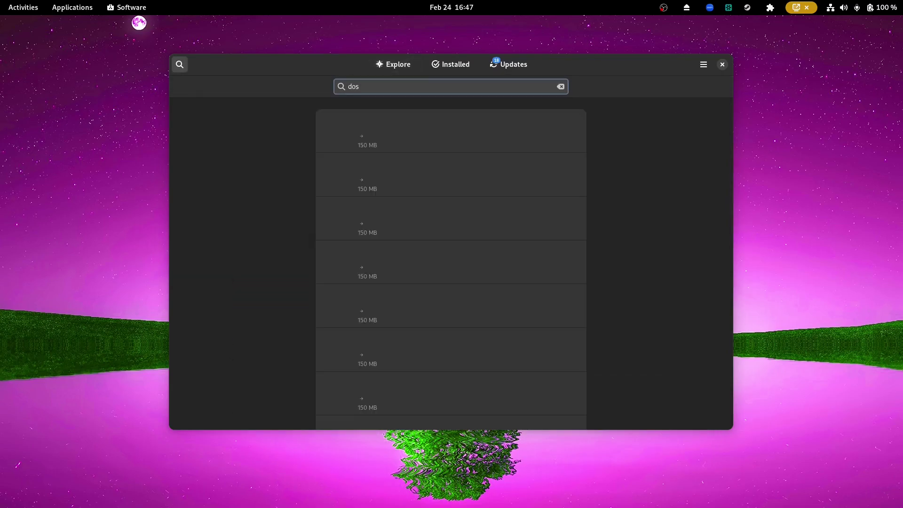
pyautogui.write('s')
pyautogui.press('BackSpace')
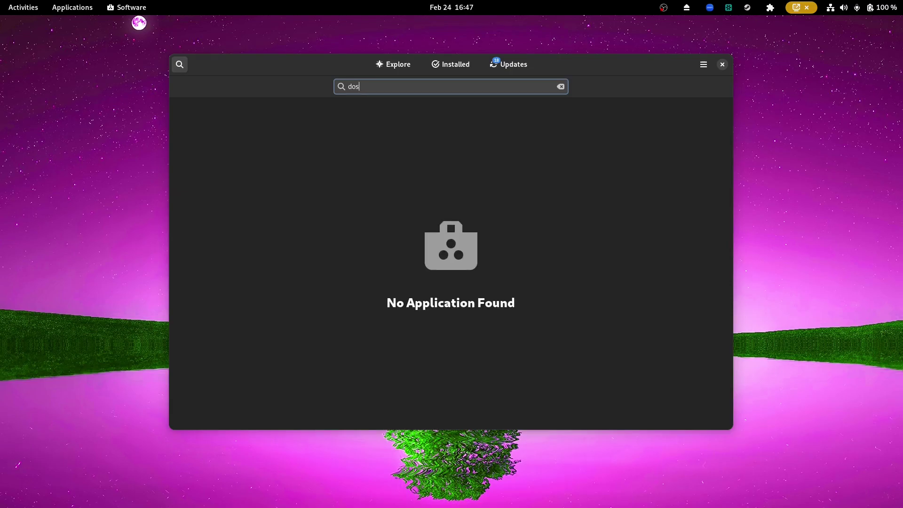
pyautogui.press('Return')
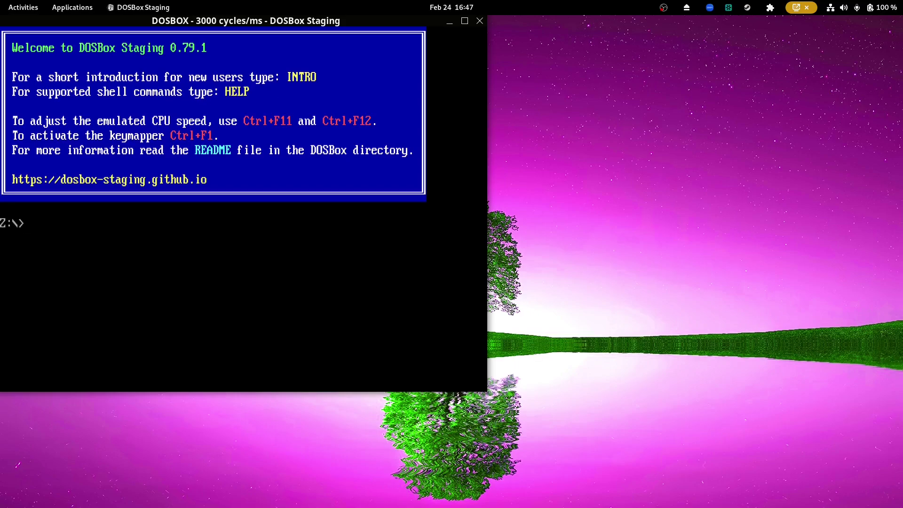
# Open the DOS-GAMES folder in the Home directory of Files
pyautogui.press('super')
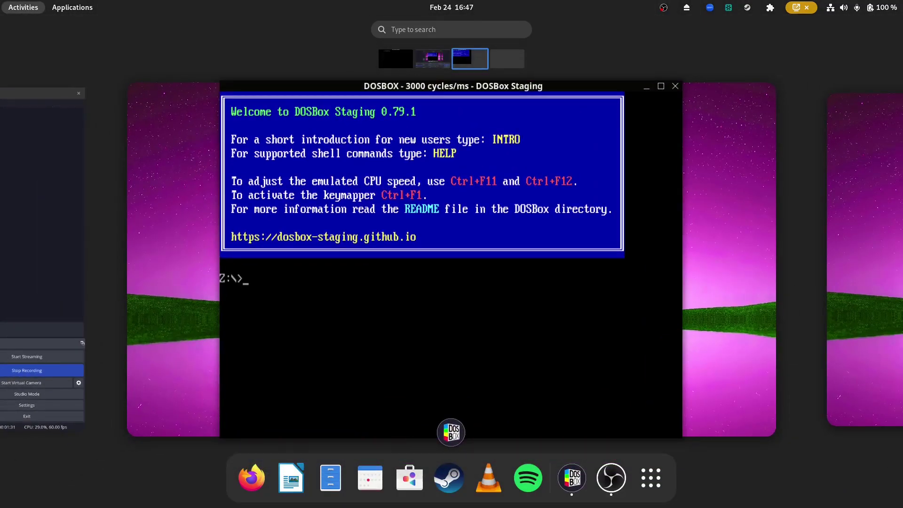
pyautogui.click(331, 477)
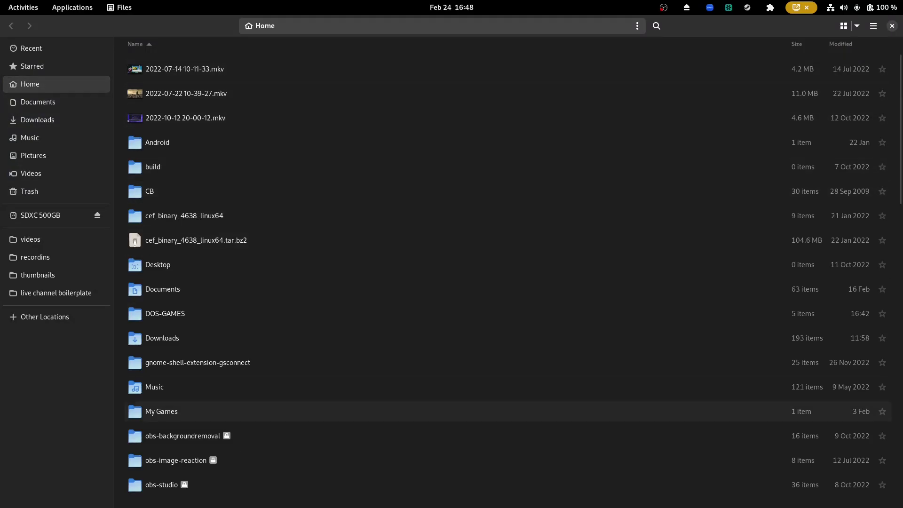
pyautogui.scroll(-2, 508, 278)
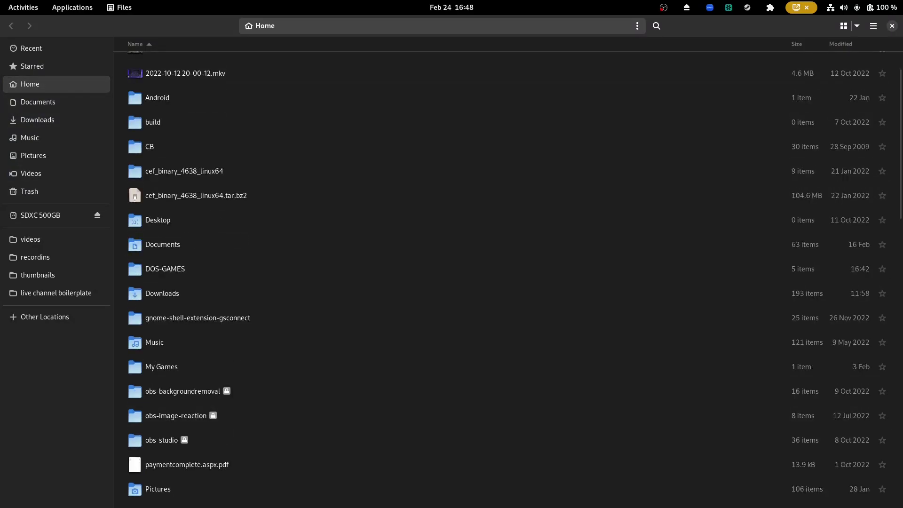
pyautogui.scroll(-15, 508, 234)
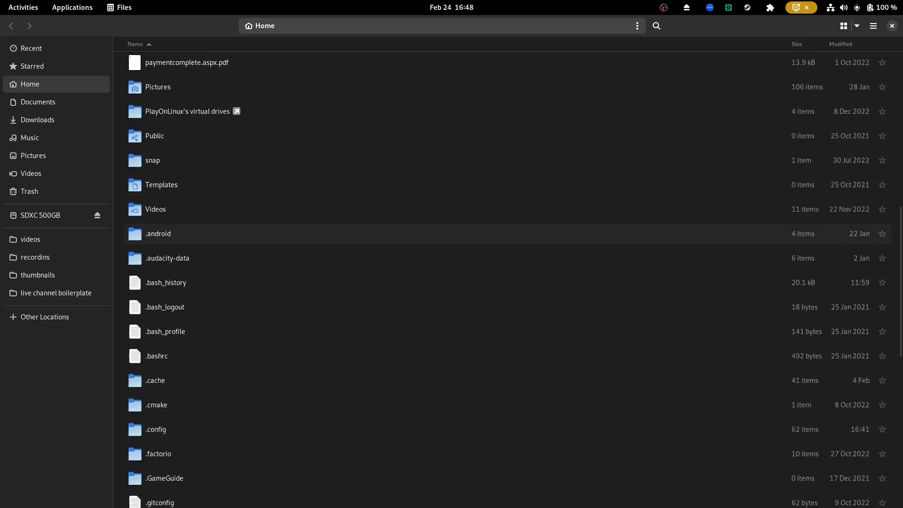
pyautogui.scroll(11, 508, 233)
pyautogui.scroll(5, 507, 233)
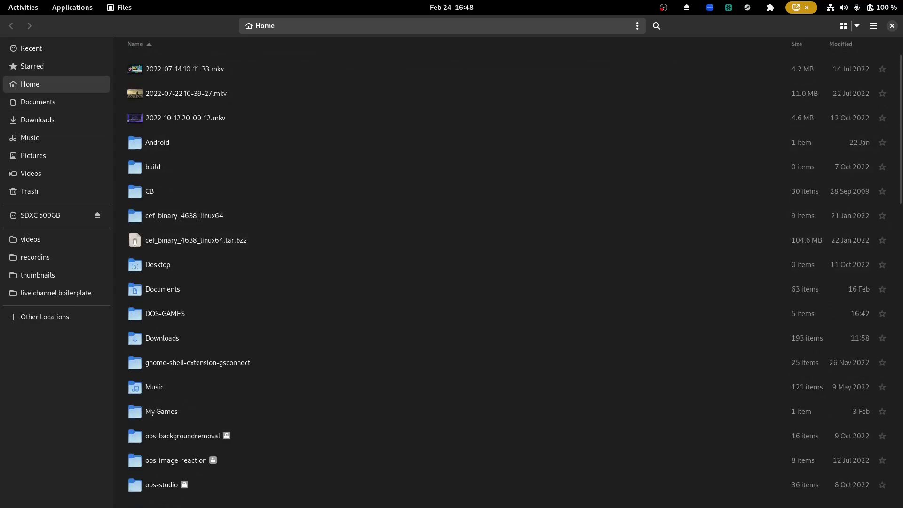
pyautogui.doubleClick(166, 314)
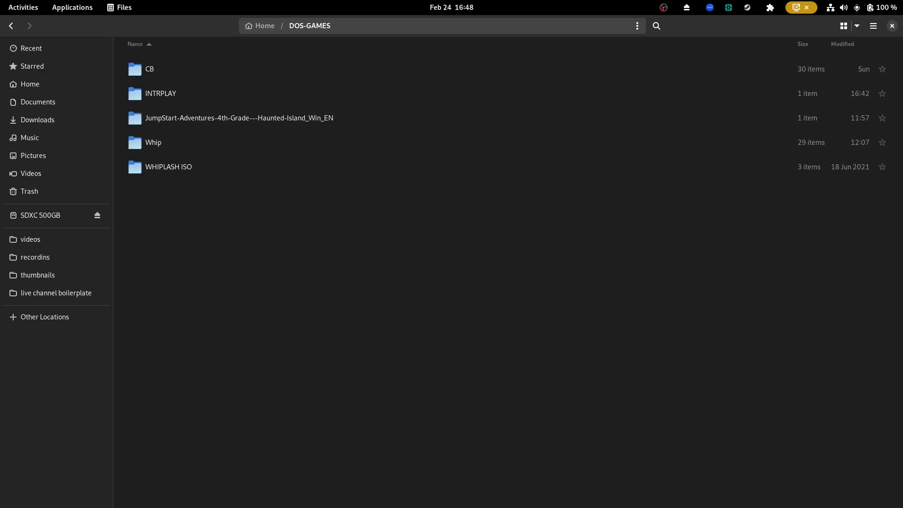
# Check the CB folder's Properties for its parent location, then dismiss the dialog
pyautogui.press('super')
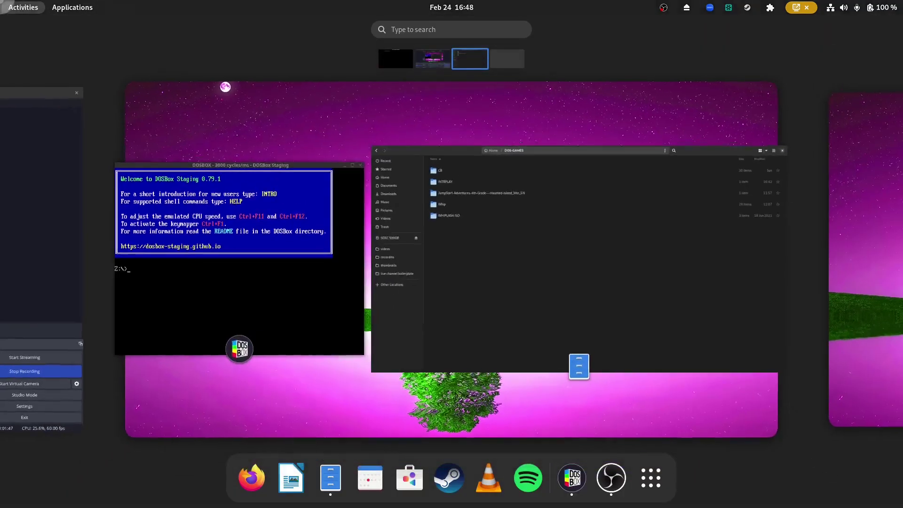
pyautogui.press('super')
pyautogui.rightClick(179, 69)
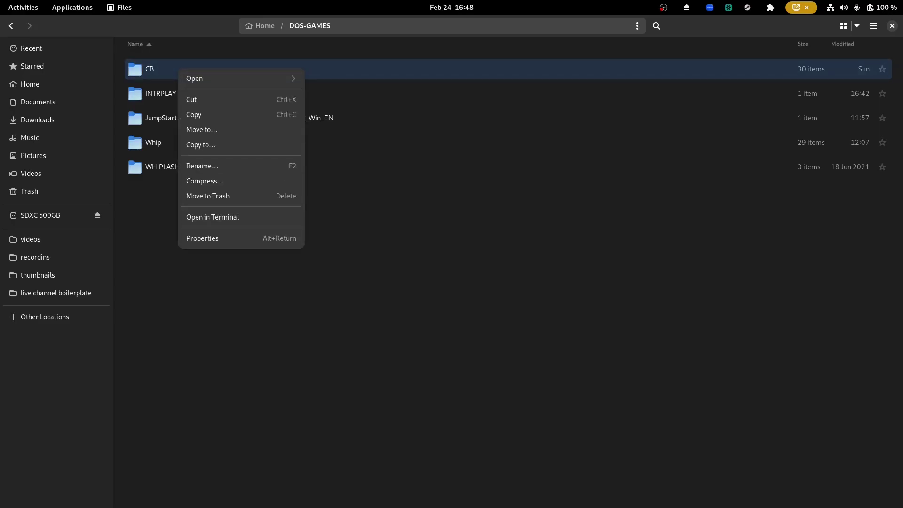
pyautogui.click(235, 240)
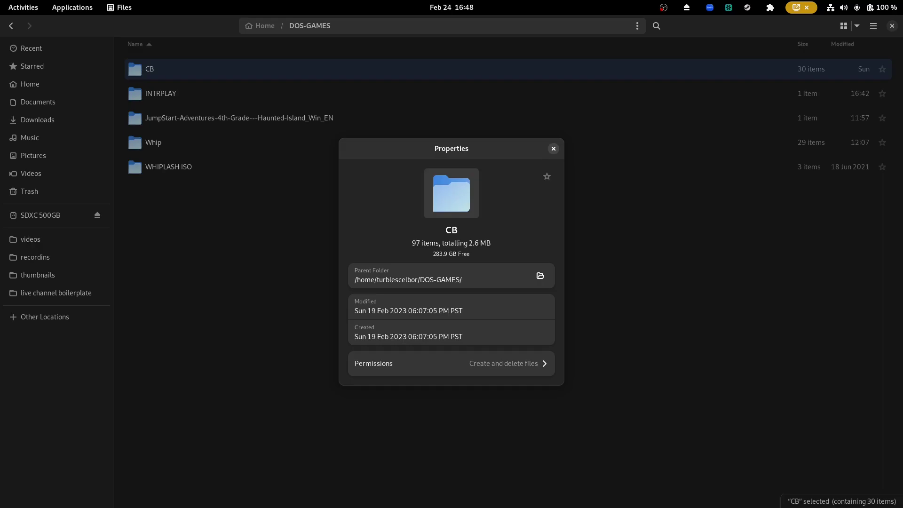
pyautogui.press('Escape')
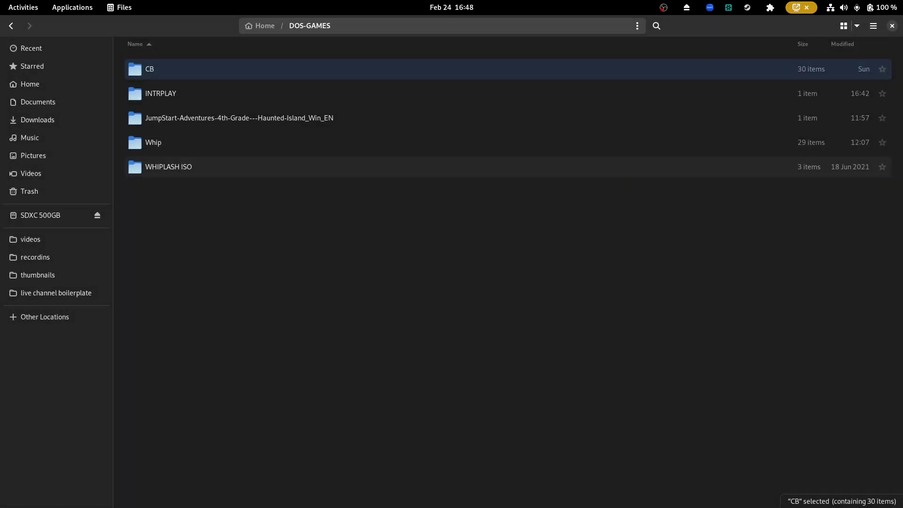
# In DOSBox, run 'mount c' on the home dos-games folder, with the user name misspelled
pyautogui.press('super')
pyautogui.click(232, 222)
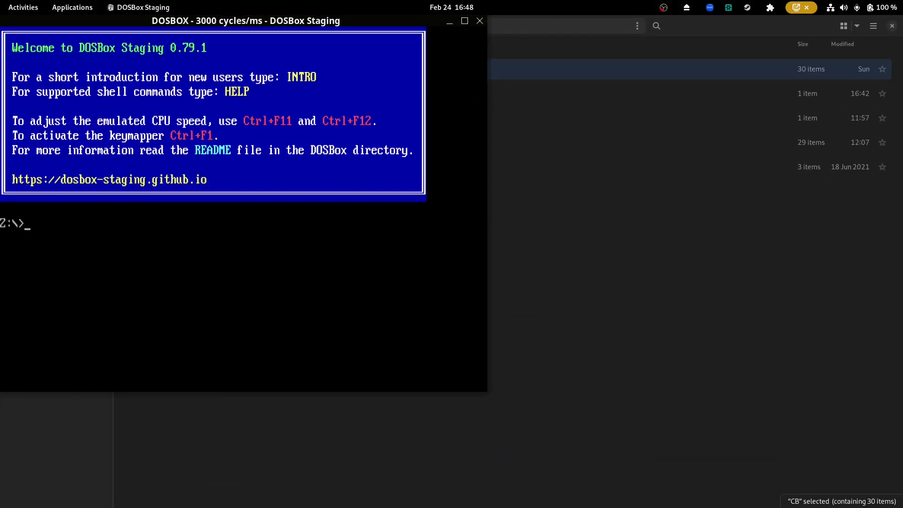
pyautogui.write('mount c /home/tub')
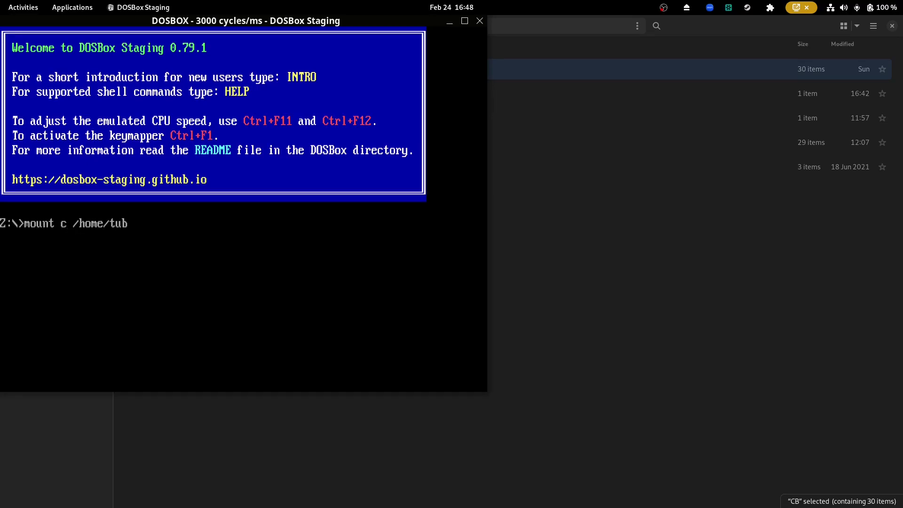
pyautogui.write('lescelbor/dos-games')
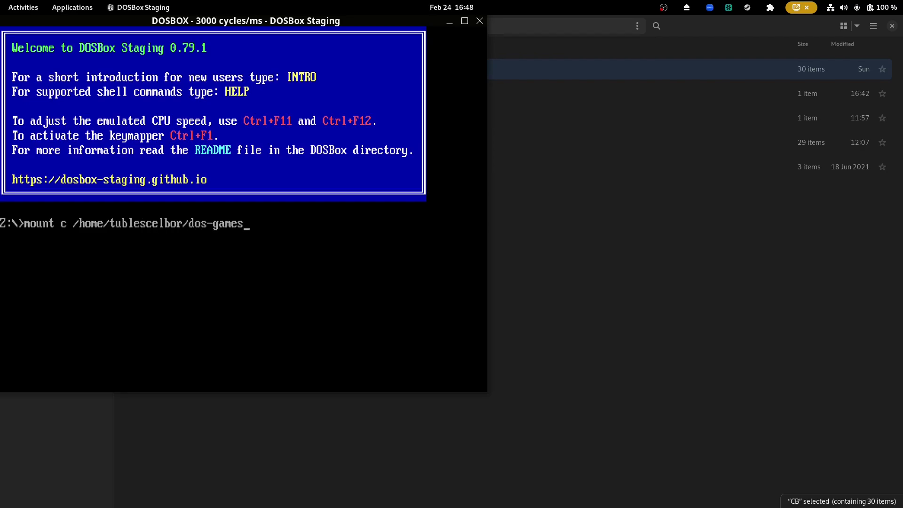
pyautogui.write('/')
pyautogui.press('Return')
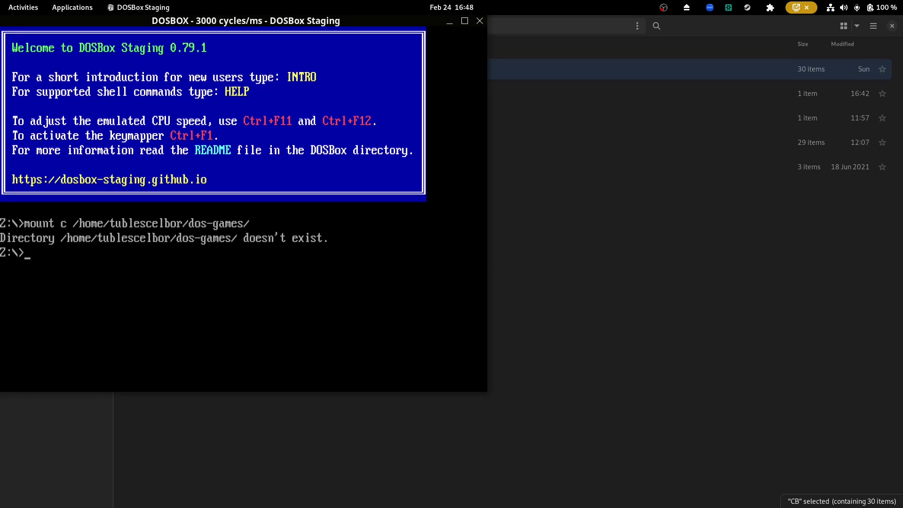
# Recall the mount command, fix the misspelled user folder name, and rerun it
pyautogui.press('Up')
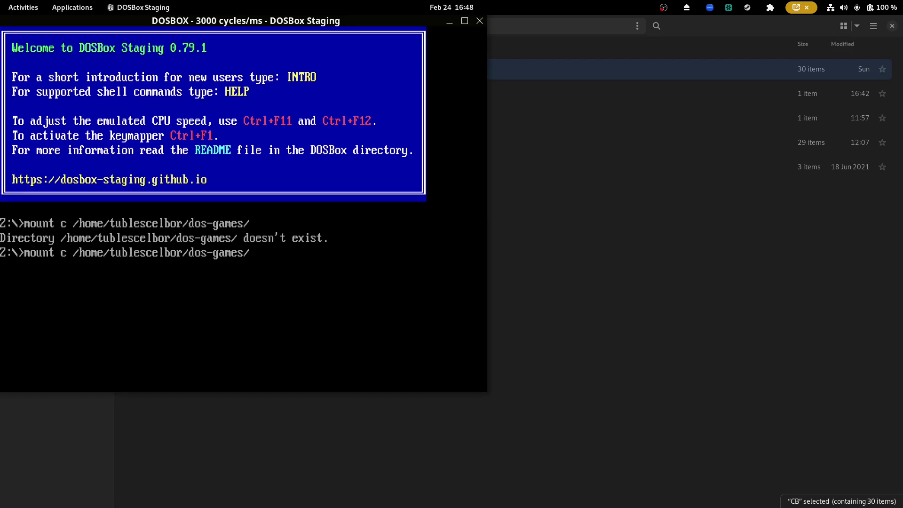
pyautogui.press('Left')
pyautogui.press('Left')
pyautogui.press('Left')
pyautogui.press('Left')
pyautogui.press('Left')
pyautogui.press('Left')
pyautogui.press('Left')
pyautogui.press('Left')
pyautogui.press('Left')
pyautogui.press('Left')
pyautogui.press('Left')
pyautogui.press('Left')
pyautogui.press('Left')
pyautogui.press('Left')
pyautogui.press('Left')
pyautogui.press('Left')
pyautogui.press('Left')
pyautogui.press('Left')
pyautogui.press('Left')
pyautogui.press('Left')
pyautogui.write('r')
pyautogui.press('Return')
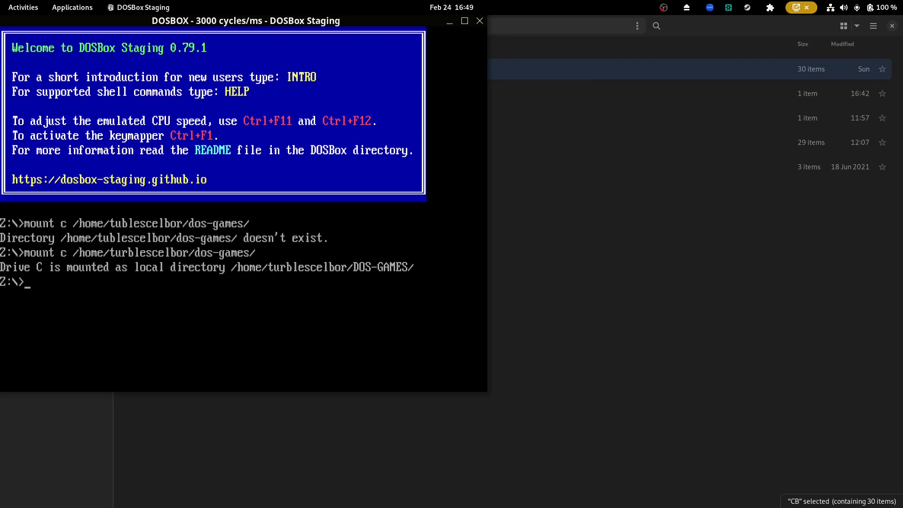
# Switch to drive C and list its contents with dir
pyautogui.write('c')
pyautogui.press('BackSpace')
pyautogui.write('c:/')
pyautogui.press('Return')
pyautogui.write('dir')
pyautogui.press('Return')
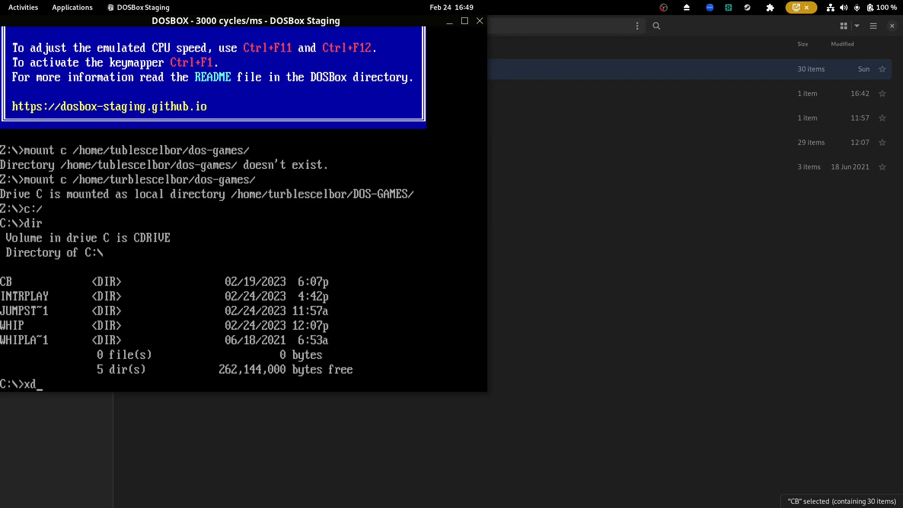
# Change into the INTRPLAY directory and list its contents
pyautogui.press('BackSpace')
pyautogui.press('BackSpace')
pyautogui.write('cd intrplay')
pyautogui.press('Return')
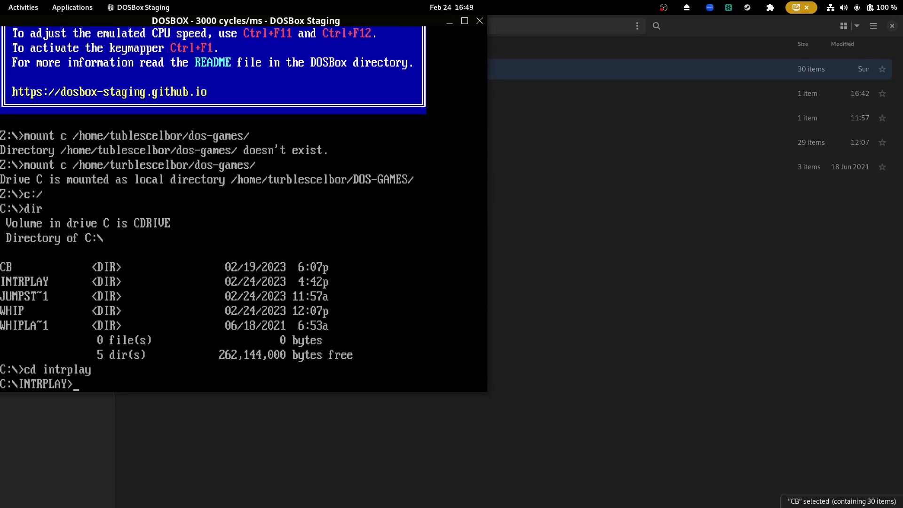
pyautogui.write('dir')
pyautogui.press('Return')
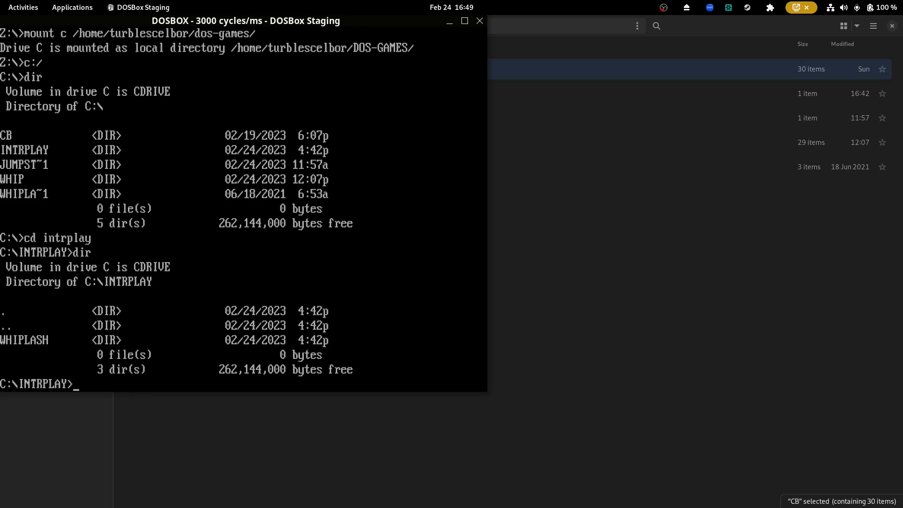
# Enter the WHIPLASH directory, list its files, and start typing the whip program name
pyautogui.write('cd whiplash')
pyautogui.press('Return')
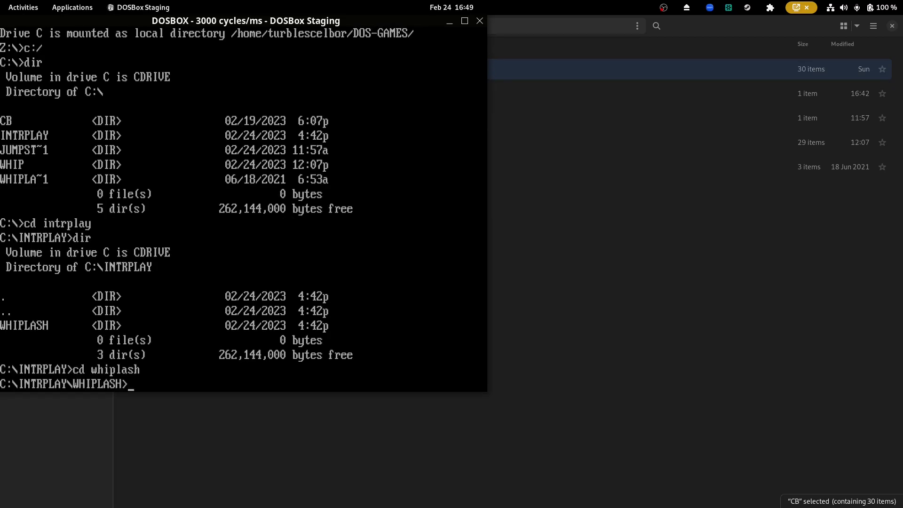
pyautogui.write('d')
pyautogui.press('BackSpace')
pyautogui.write('dir')
pyautogui.press('Return')
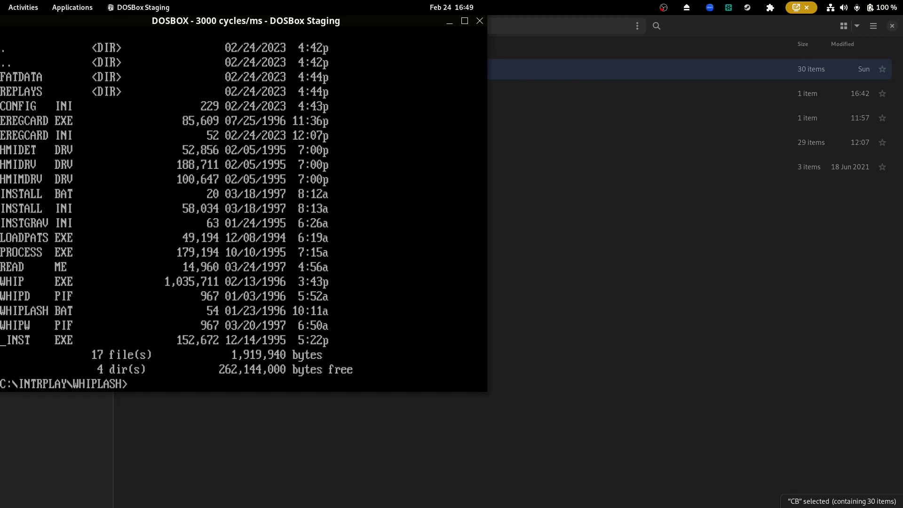
pyautogui.write('whip.')
pyautogui.press('BackSpace')
# Run whip.exe to load Whiplash to its Select Option menu, then close the game window
pyautogui.write('.exe')
pyautogui.press('Return')
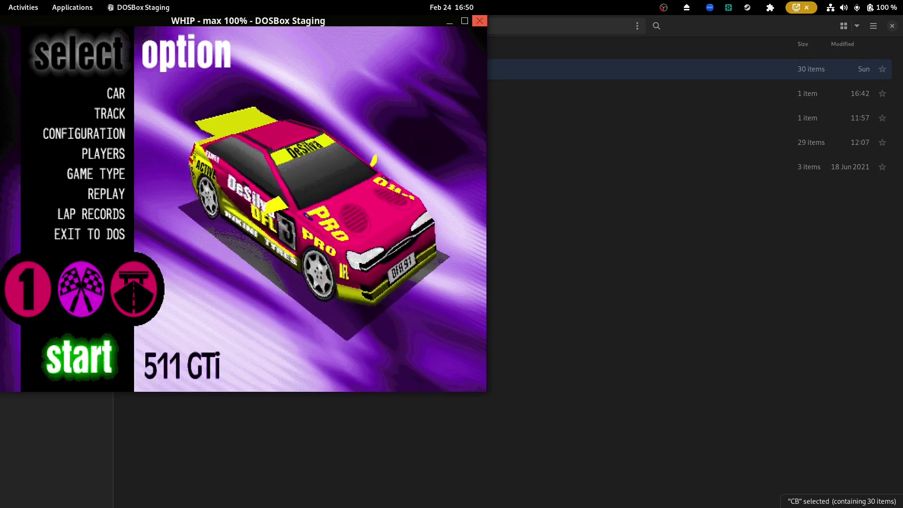
pyautogui.hotkey('alt', 'F4')
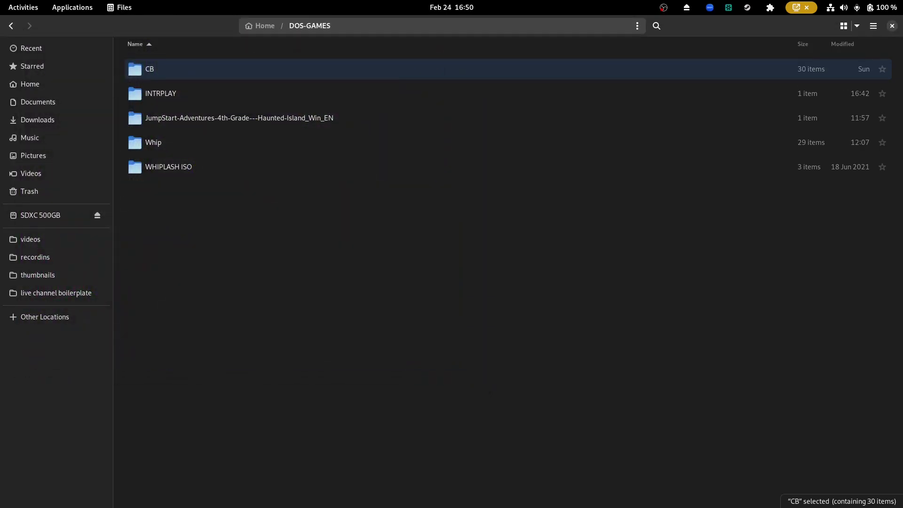